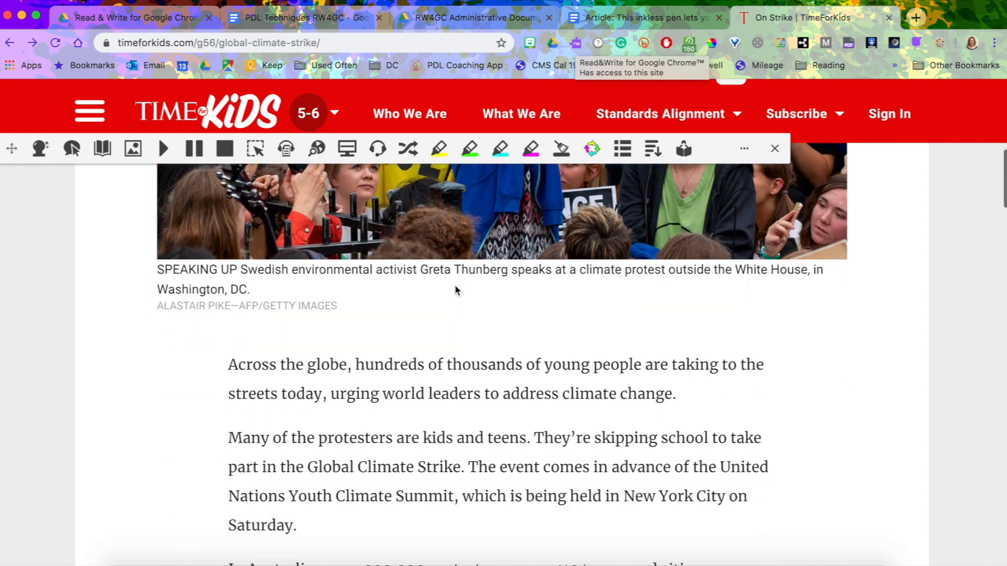
# Turn on Hover Speech and have the article's headline and byline read aloud
pyautogui.scroll(9, 455, 290)
pyautogui.scroll(3, 455, 290)
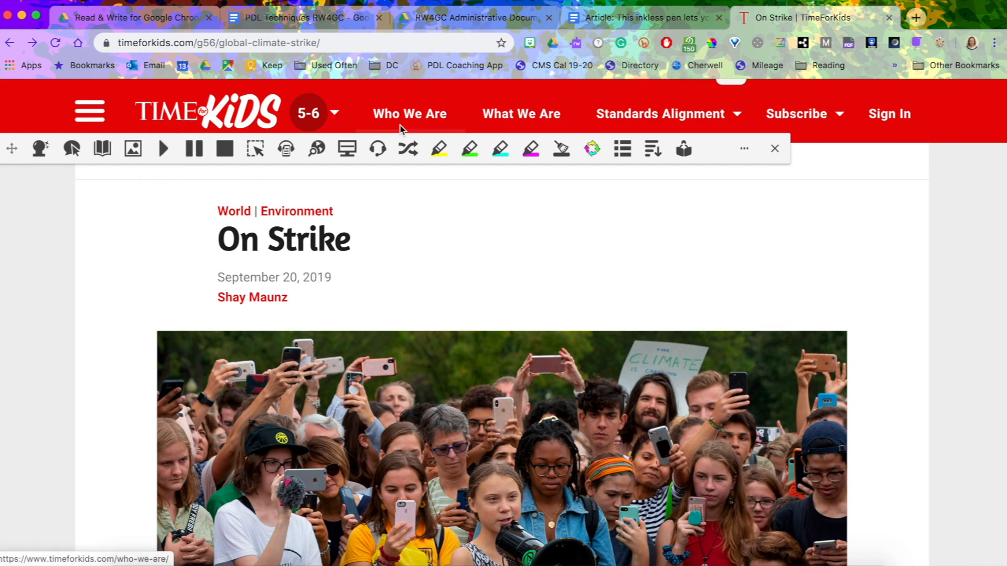
pyautogui.scroll(-3, 555, 231)
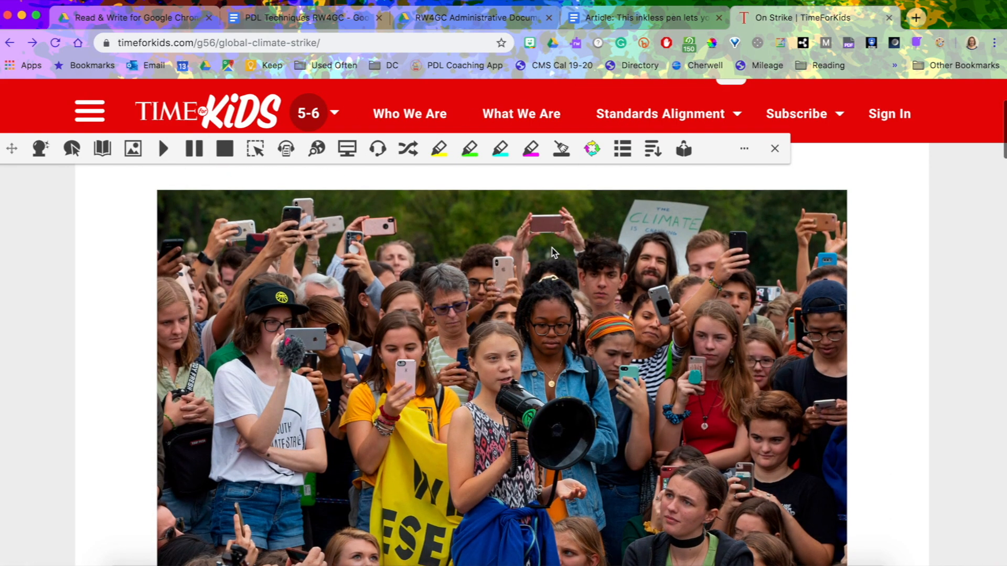
pyautogui.scroll(3, 553, 253)
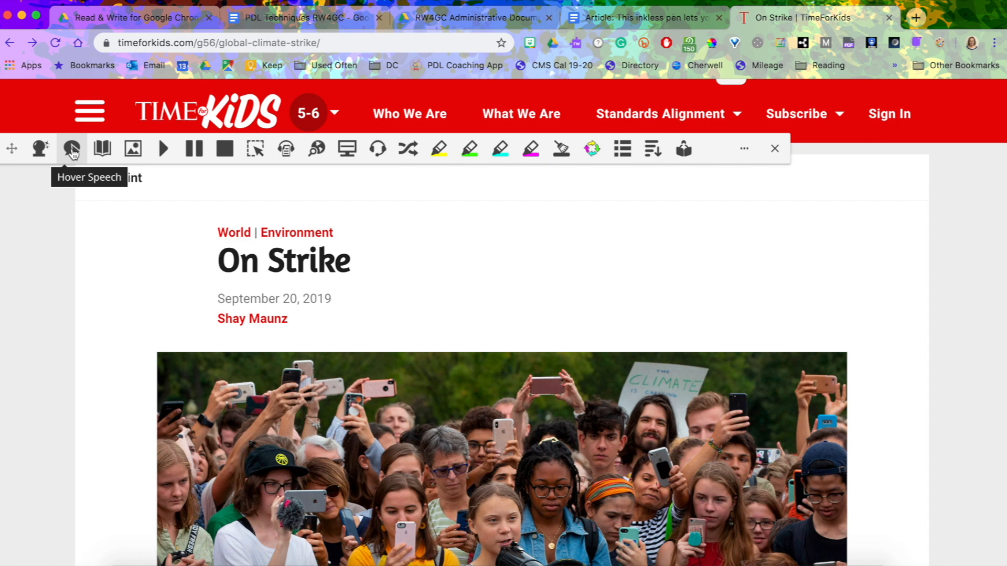
pyautogui.click(72, 150)
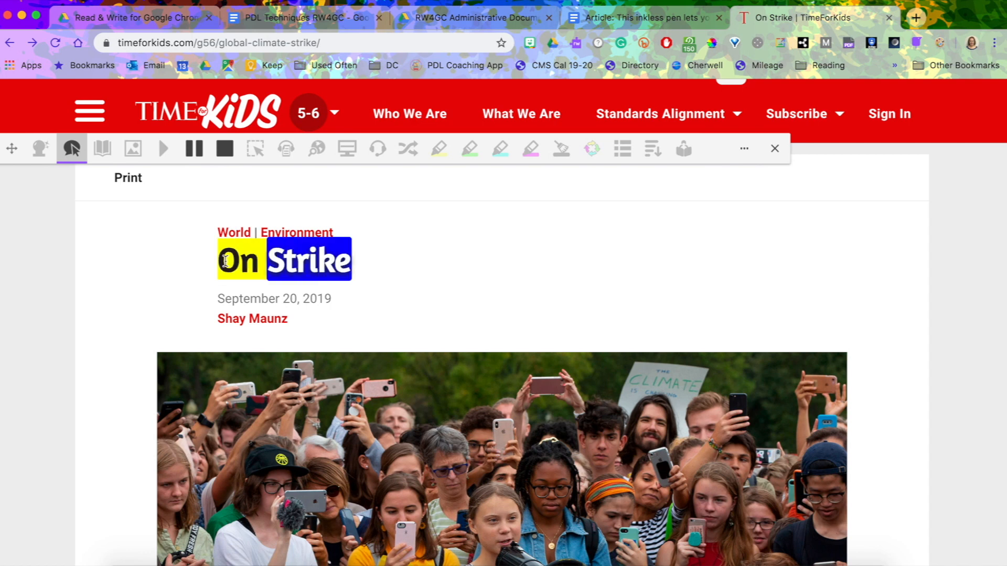
pyautogui.moveTo(225, 292)
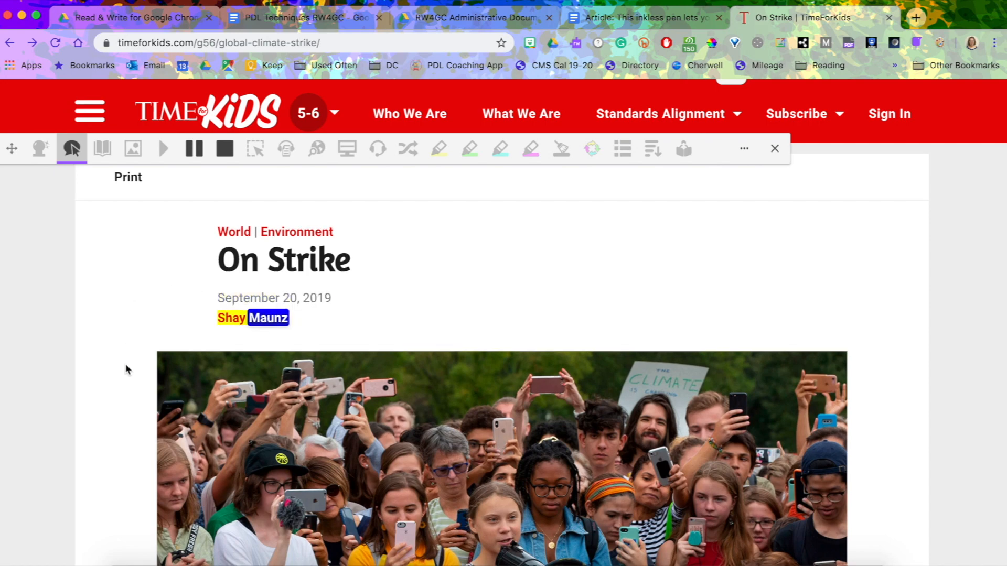
# Have the article's opening paragraph, starting with "Across the globe", read aloud with Hover Speech
pyautogui.scroll(-4, 126, 369)
pyautogui.scroll(-5, 126, 368)
pyautogui.scroll(-1, 126, 367)
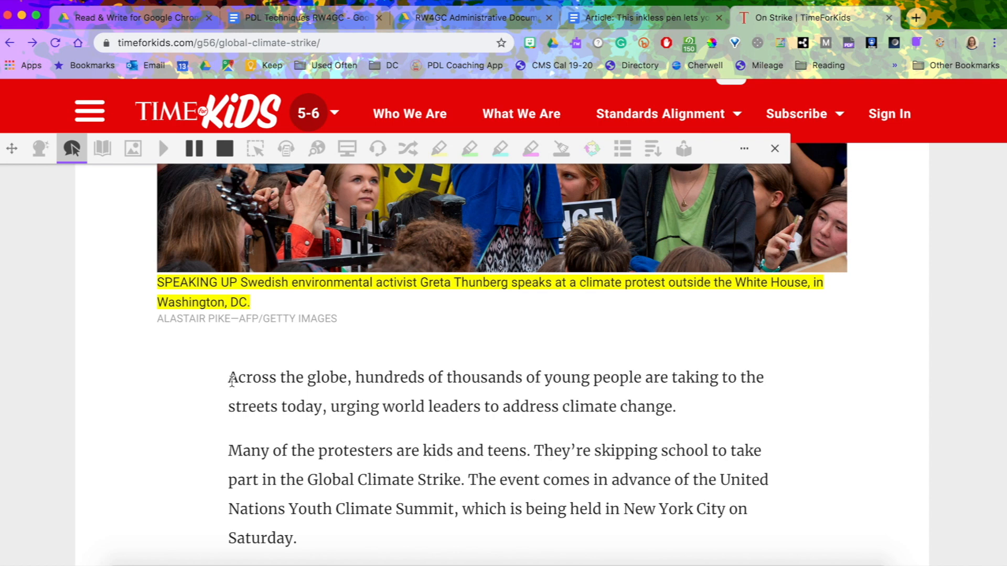
pyautogui.moveTo(232, 377)
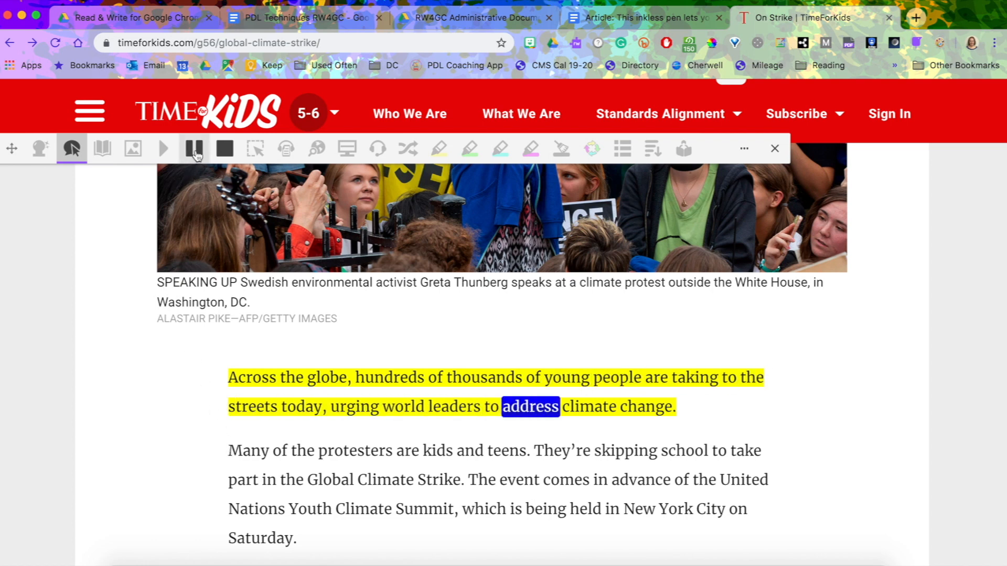
# Pause and stop the read-aloud of the opening paragraph, and turn off Hover Speech
pyautogui.click(195, 150)
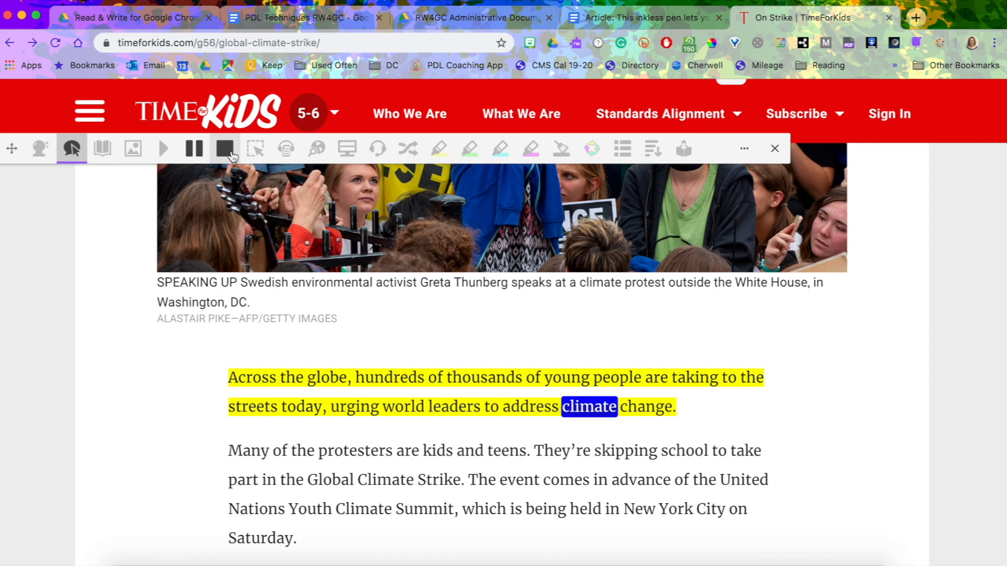
pyautogui.click(233, 155)
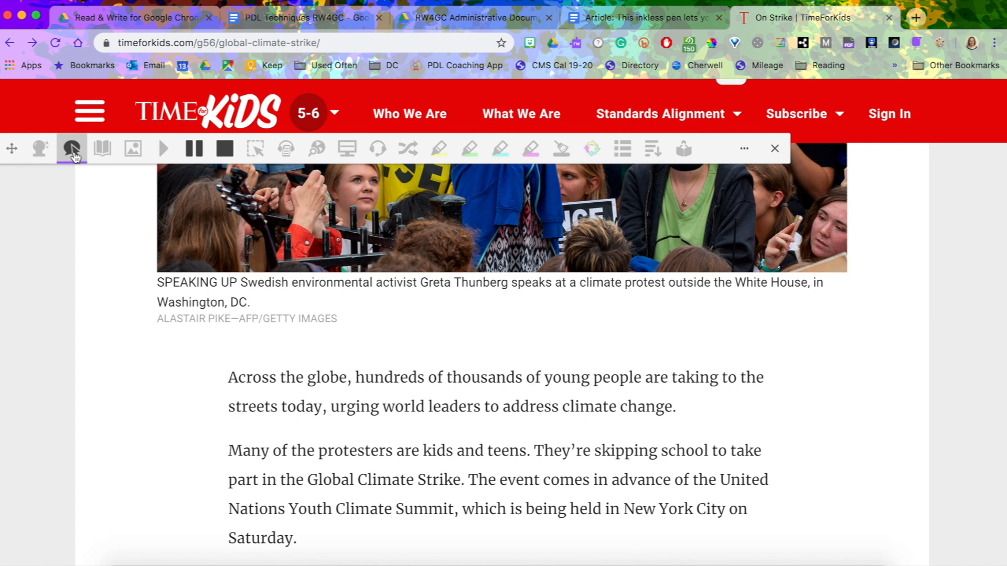
pyautogui.click(74, 154)
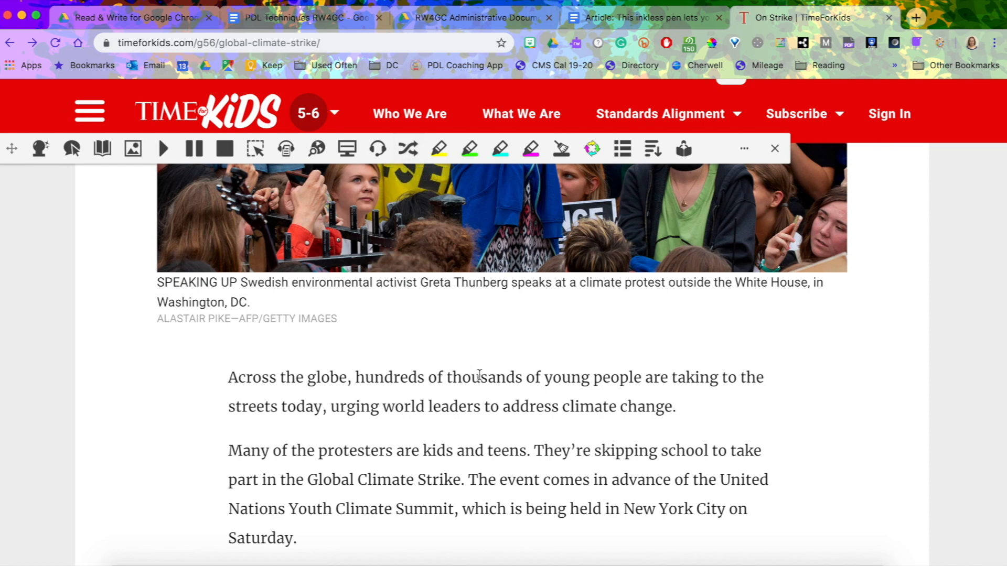
# Translate the word "hundreds" in the opening paragraph, play the word and its first translation aloud, and close the translator
pyautogui.doubleClick(396, 371)
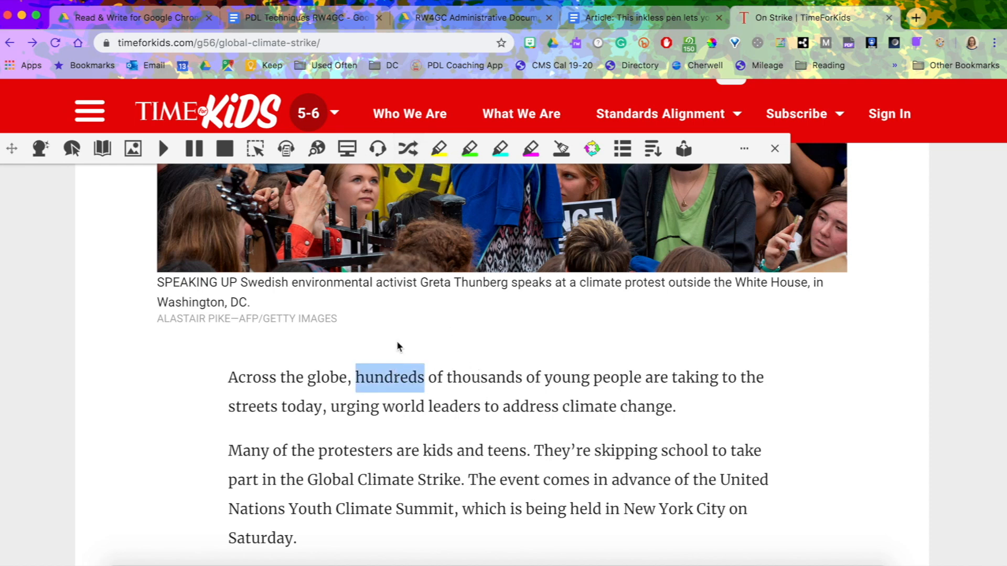
pyautogui.click(410, 150)
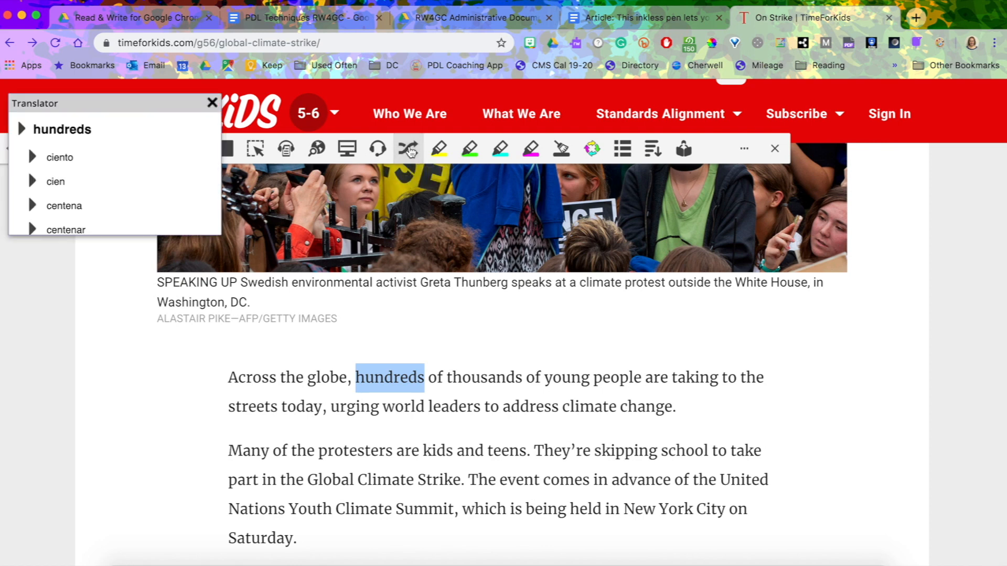
pyautogui.click(22, 129)
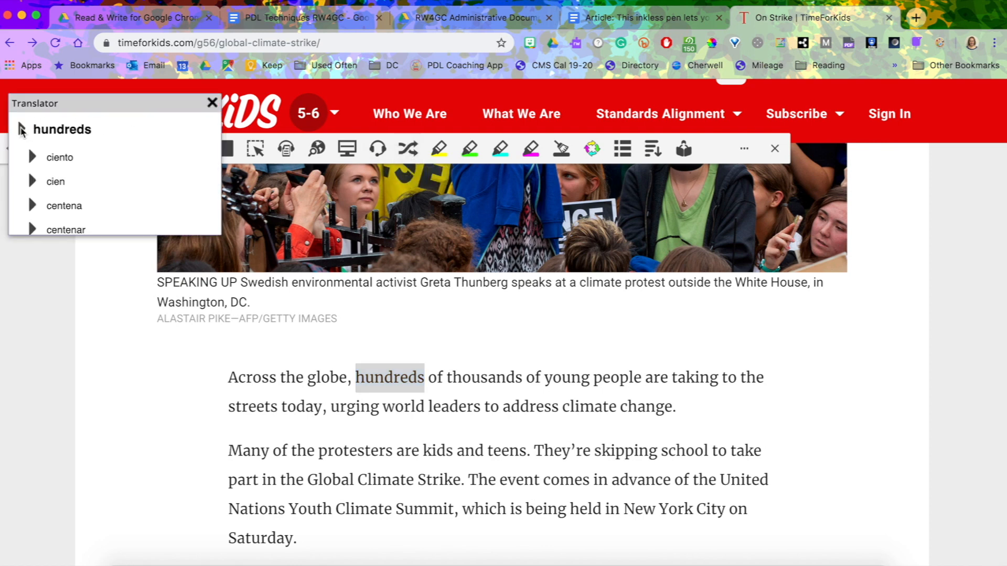
pyautogui.click(34, 158)
pyautogui.click(212, 103)
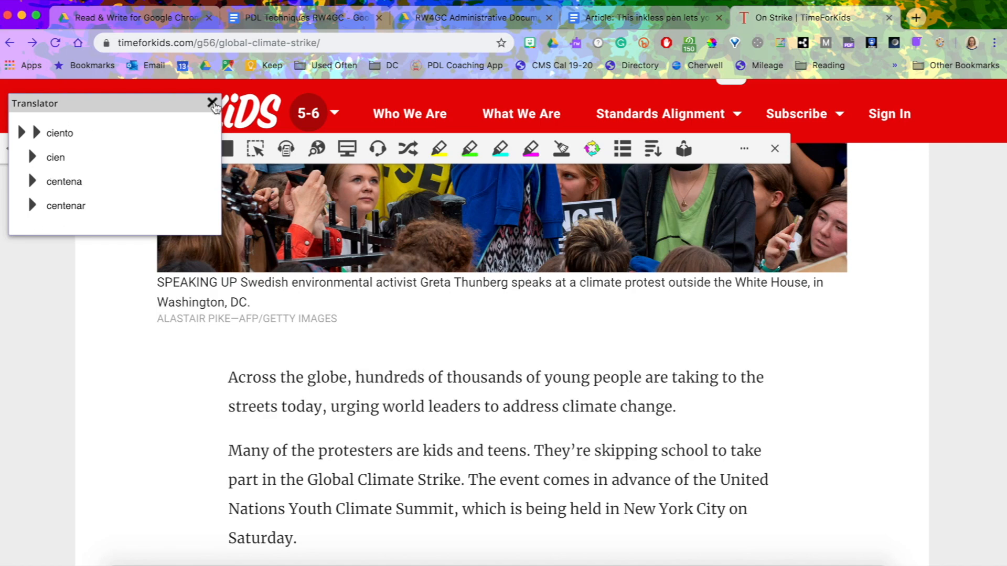
# Open the Read&Write speech options and look through the available translation languages
pyautogui.moveTo(705, 131)
pyautogui.click(744, 149)
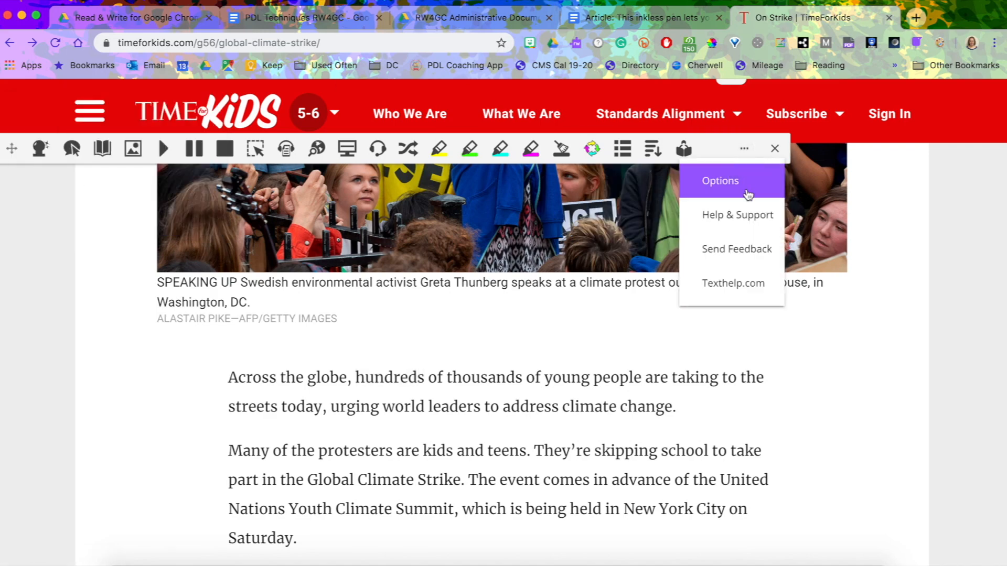
pyautogui.click(745, 193)
pyautogui.click(575, 416)
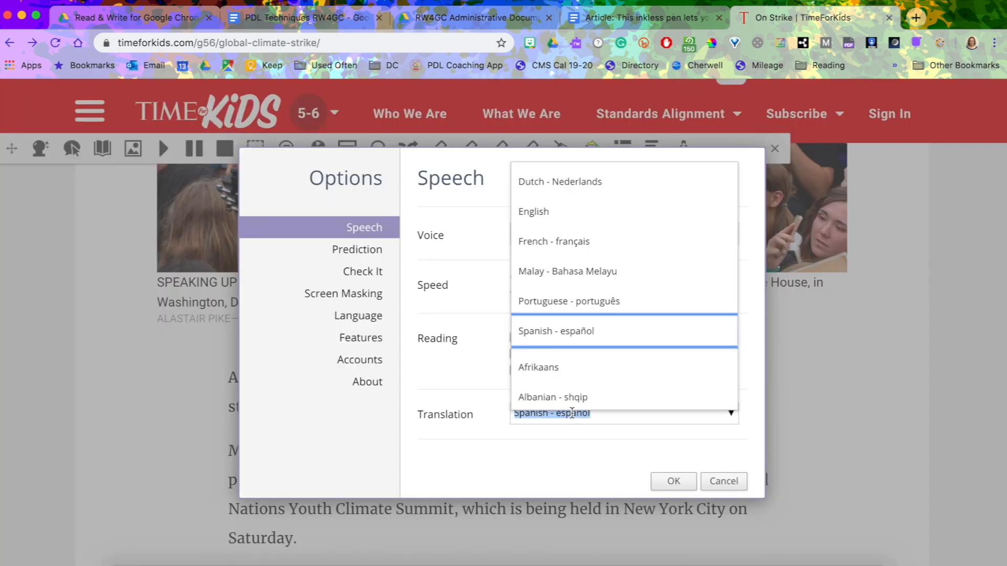
pyautogui.scroll(-20, 574, 333)
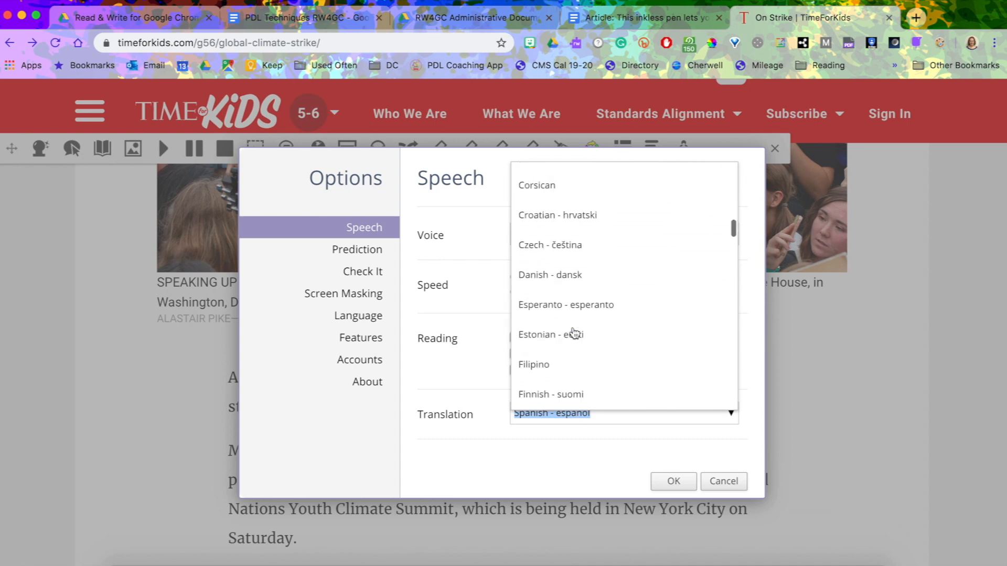
pyautogui.scroll(-15, 575, 333)
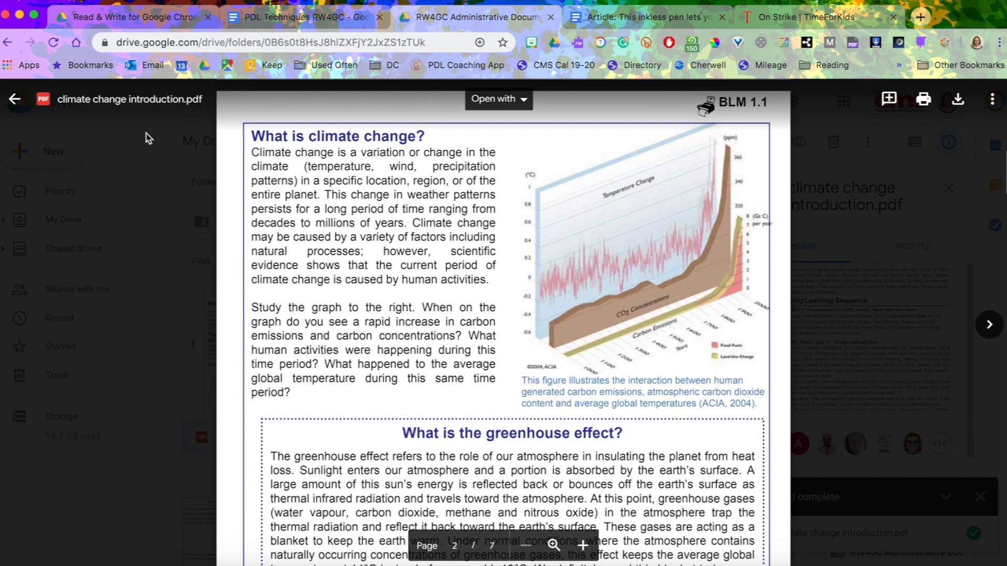
# Open climate change introduction.pdf with Read&Write for Google Chrome and go to the "What is climate change?" section on page 2
pyautogui.click(516, 111)
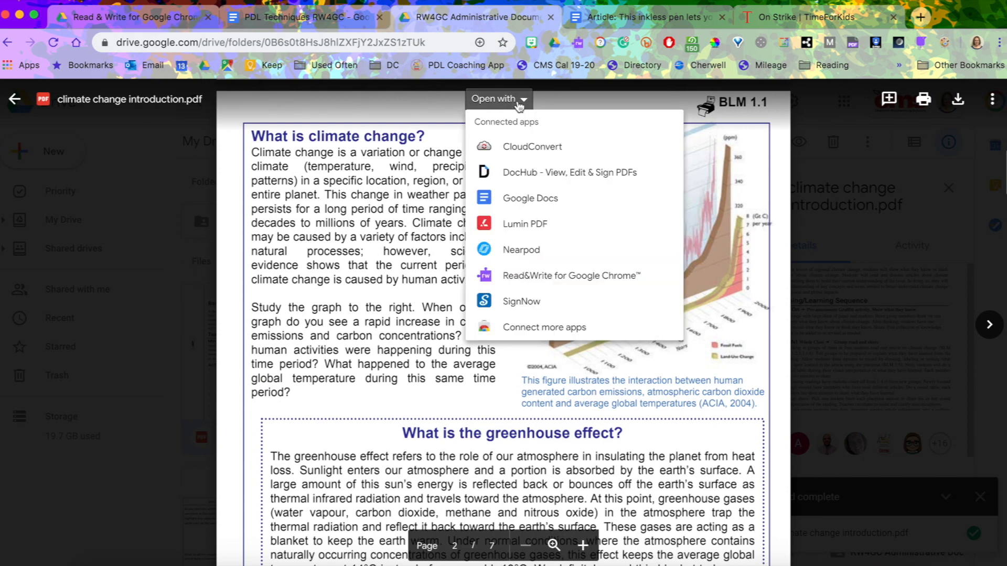
pyautogui.click(512, 278)
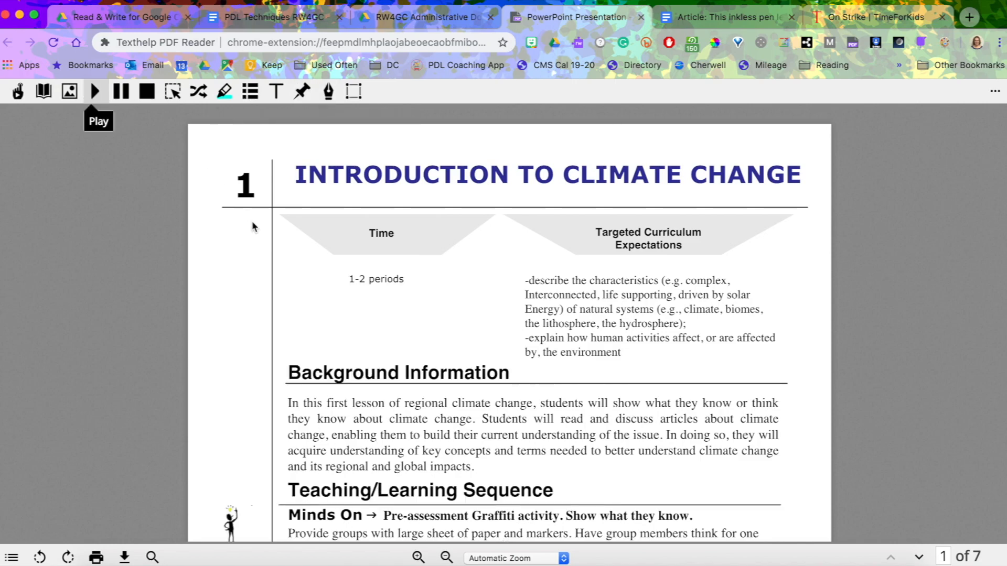
pyautogui.scroll(-8, 252, 226)
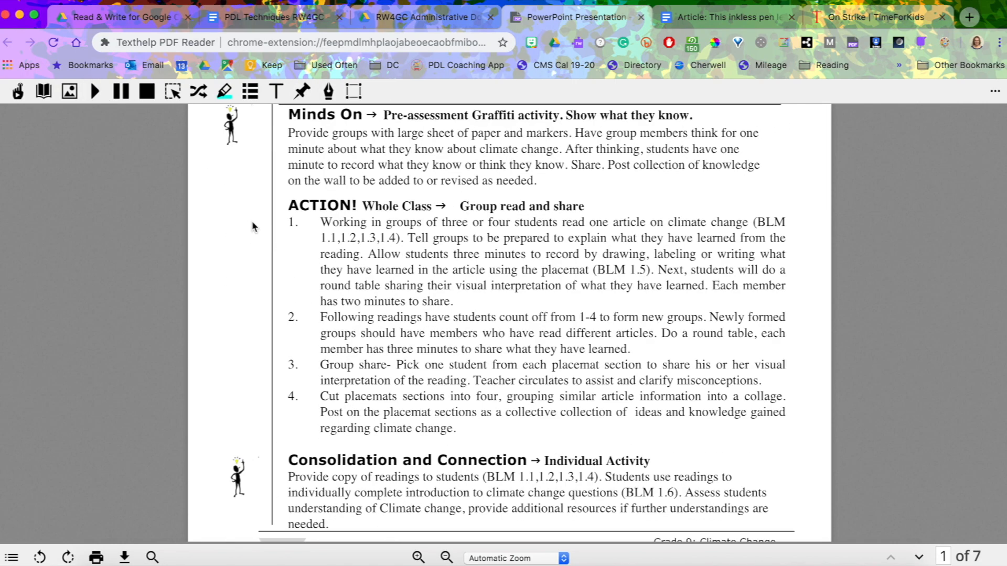
pyautogui.scroll(-10, 252, 227)
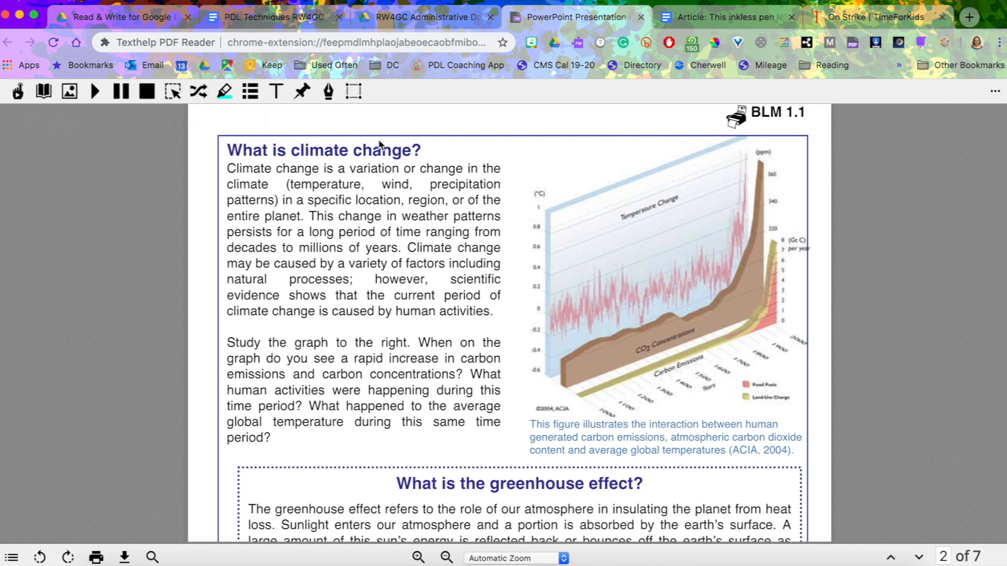
# Look up the word "Climate" in the Dictionary, play the word and its first definition aloud, and close the definitions
pyautogui.doubleClick(253, 169)
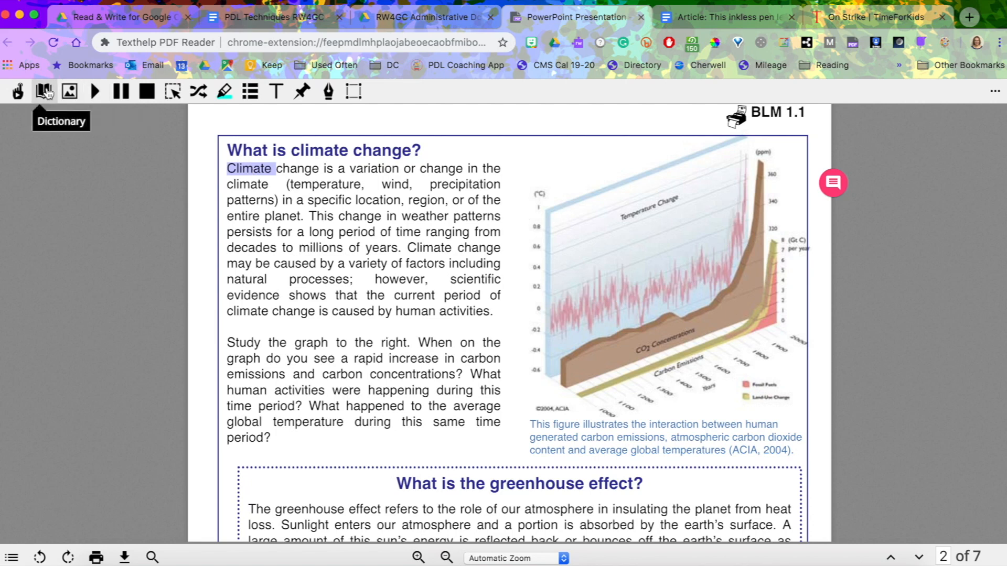
pyautogui.click(46, 93)
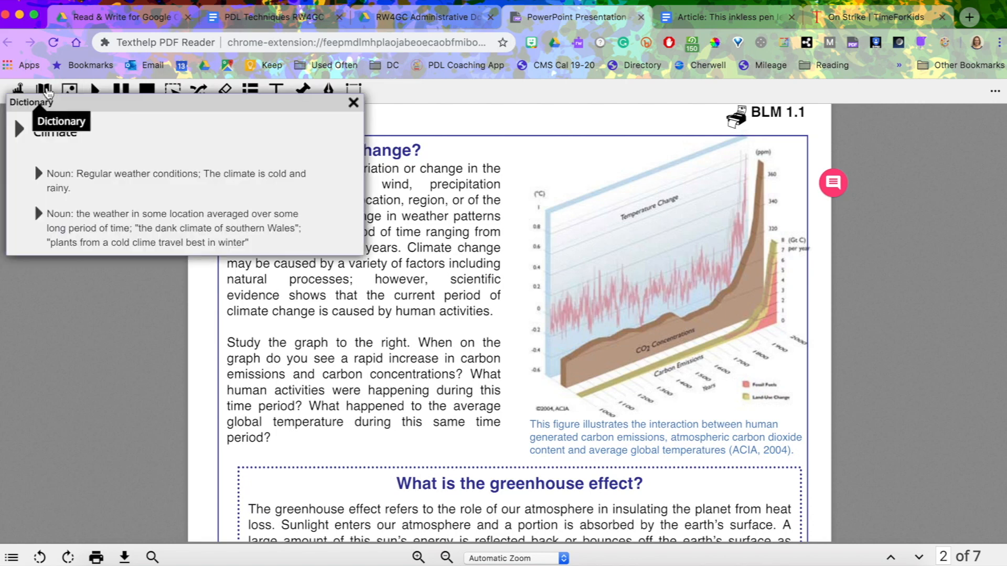
pyautogui.click(19, 129)
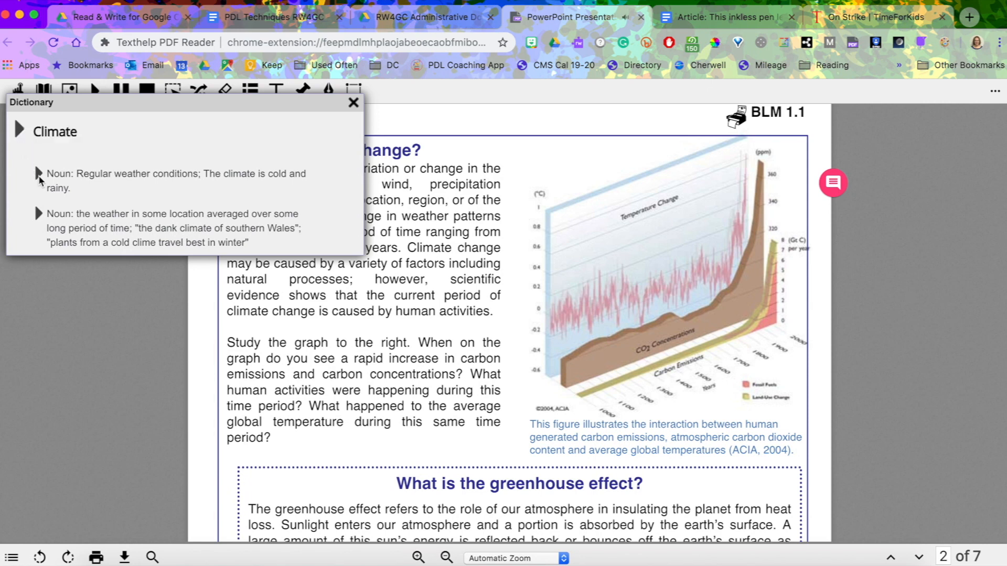
pyautogui.scroll(-3, 38, 175)
pyautogui.scroll(2, 38, 168)
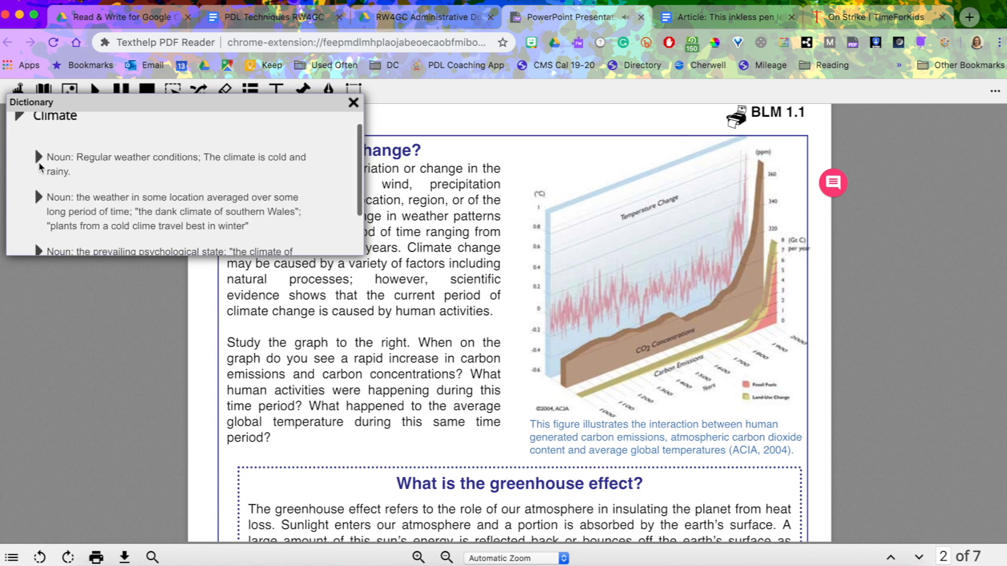
pyautogui.click(39, 157)
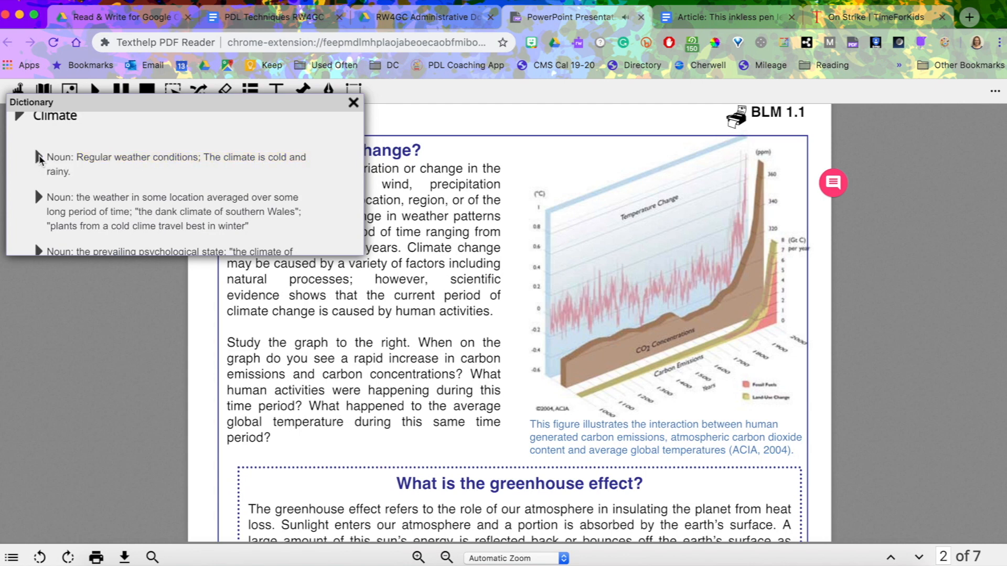
pyautogui.scroll(-2, 115, 208)
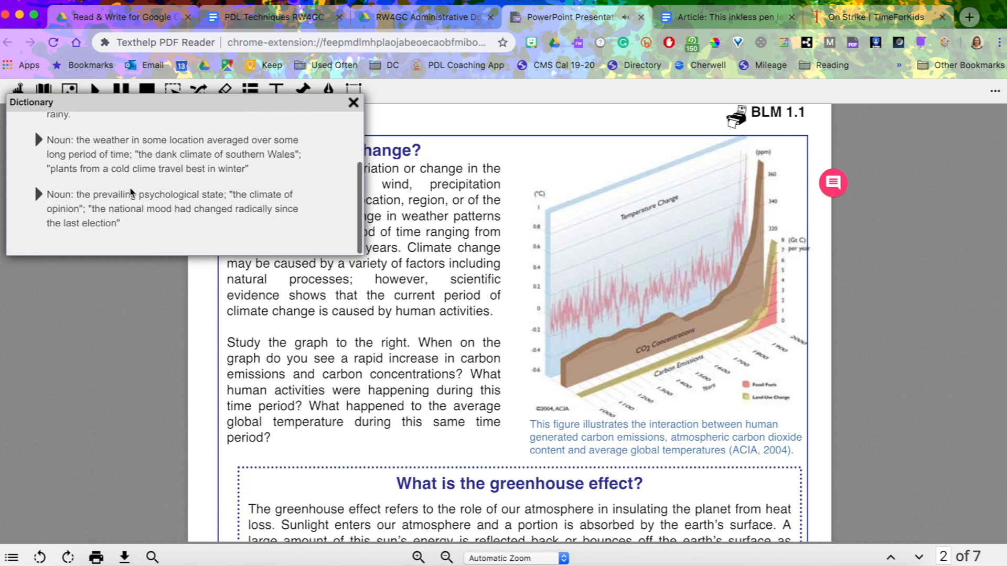
pyautogui.click(356, 105)
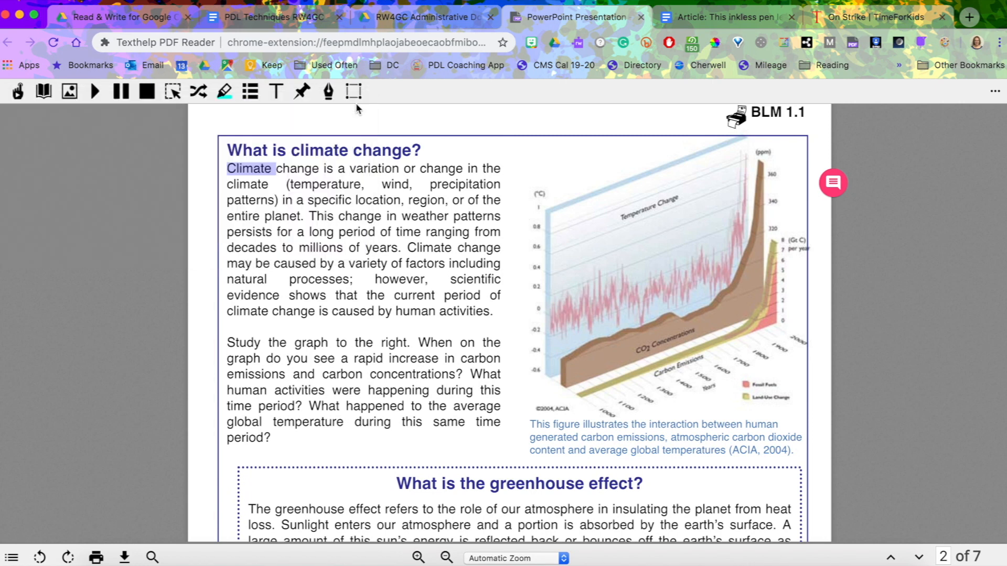
# Look up "Climate" in the Picture Dictionary, play the word aloud, and close the picture results
pyautogui.click(68, 93)
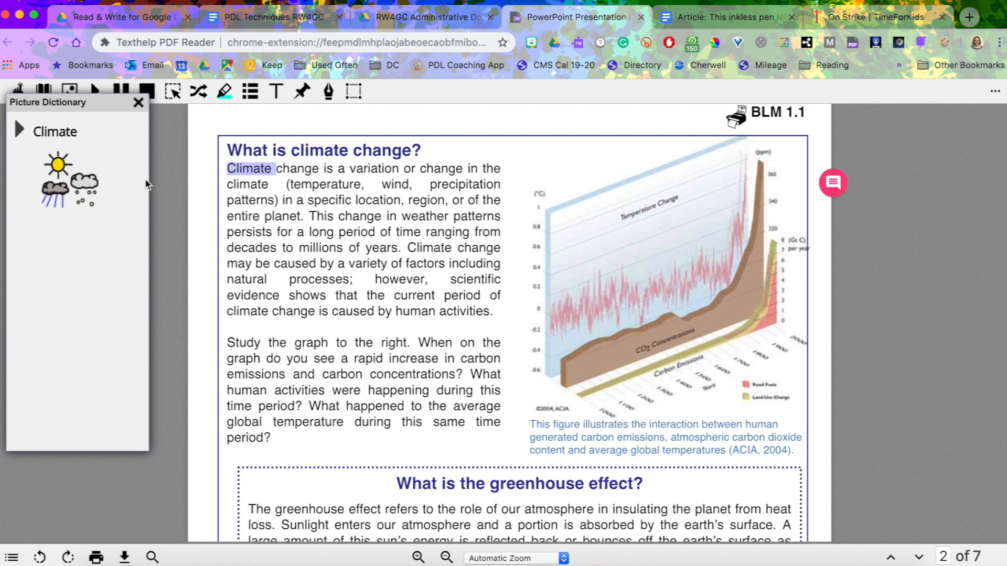
pyautogui.click(21, 129)
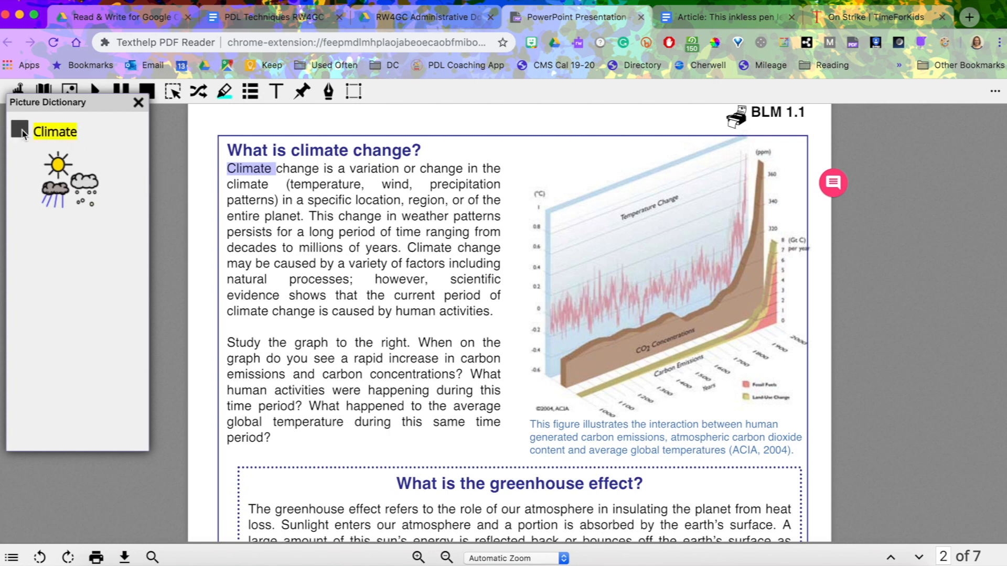
pyautogui.click(138, 103)
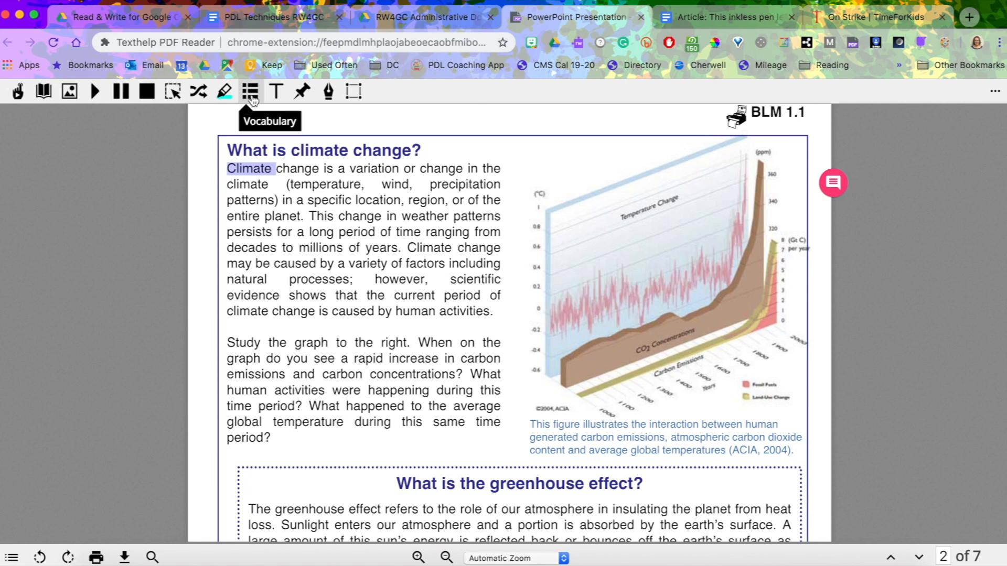
# Highlight the words "Climate" and "precipitation" in cyan in the first paragraph under "What is climate change?"
pyautogui.click(224, 93)
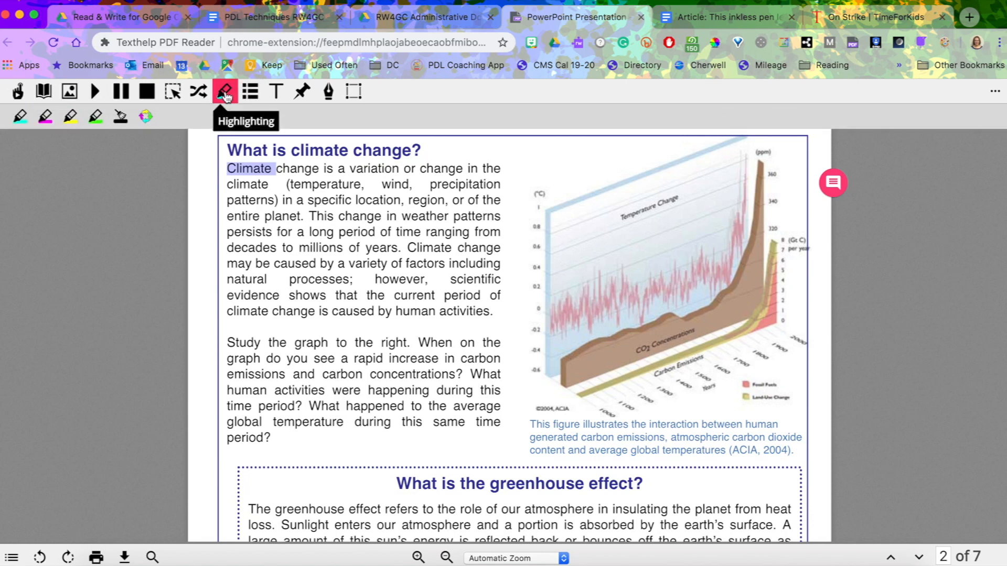
pyautogui.click(21, 122)
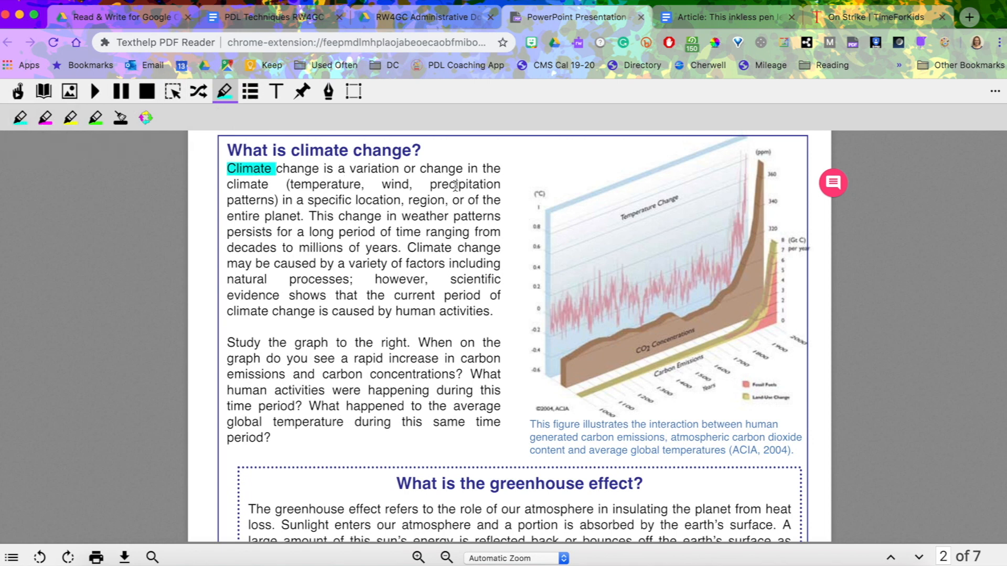
pyautogui.doubleClick(456, 186)
pyautogui.click(21, 118)
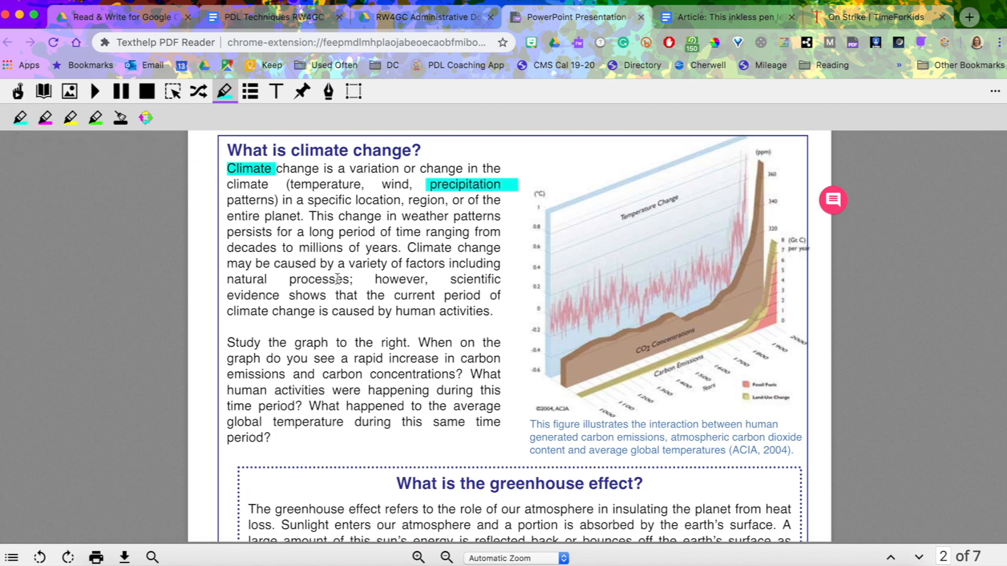
# Select the word "scientific" in the first paragraph under "What is climate change?" and run the Vocabulary tool
pyautogui.doubleClick(483, 279)
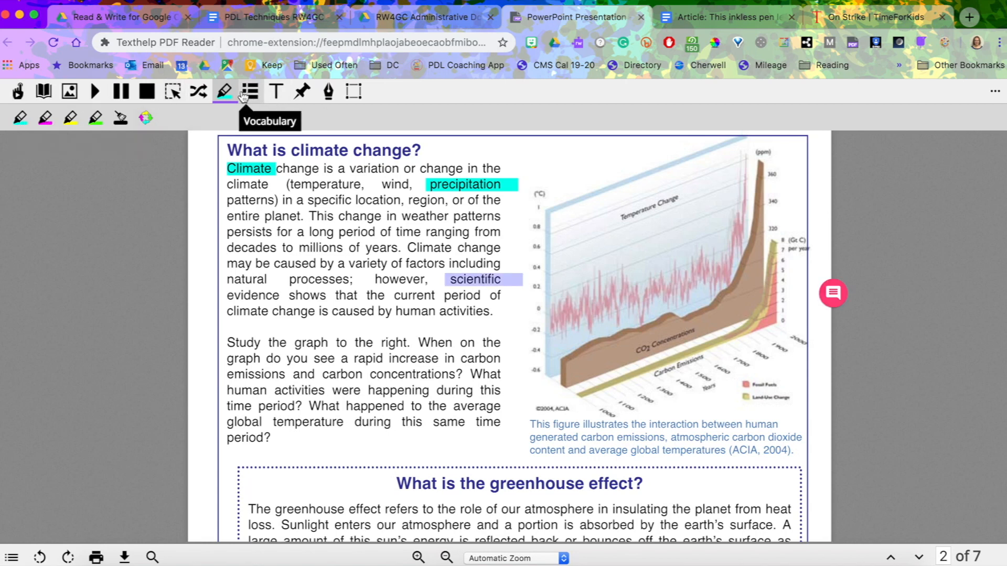
pyautogui.click(244, 95)
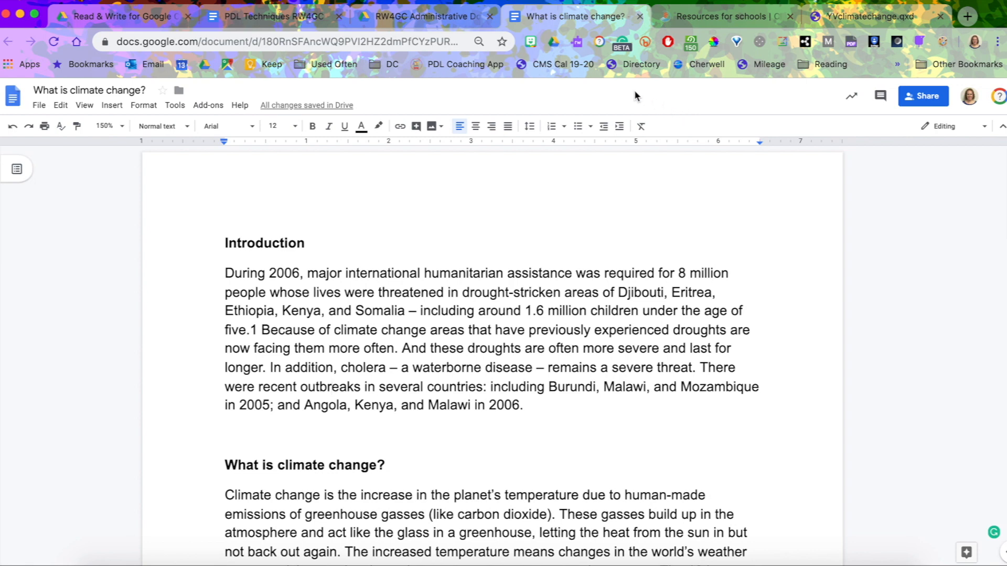
# Switch to the Google Docs document "What is climate change?" and turn on Read&Write for Google Chrome for it
pyautogui.click(579, 44)
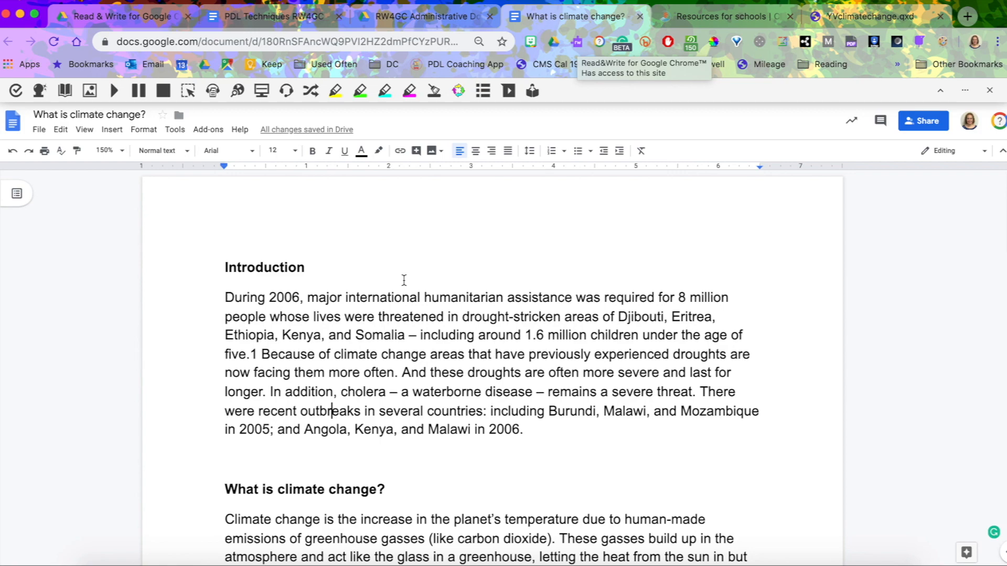
pyautogui.scroll(-3, 403, 374)
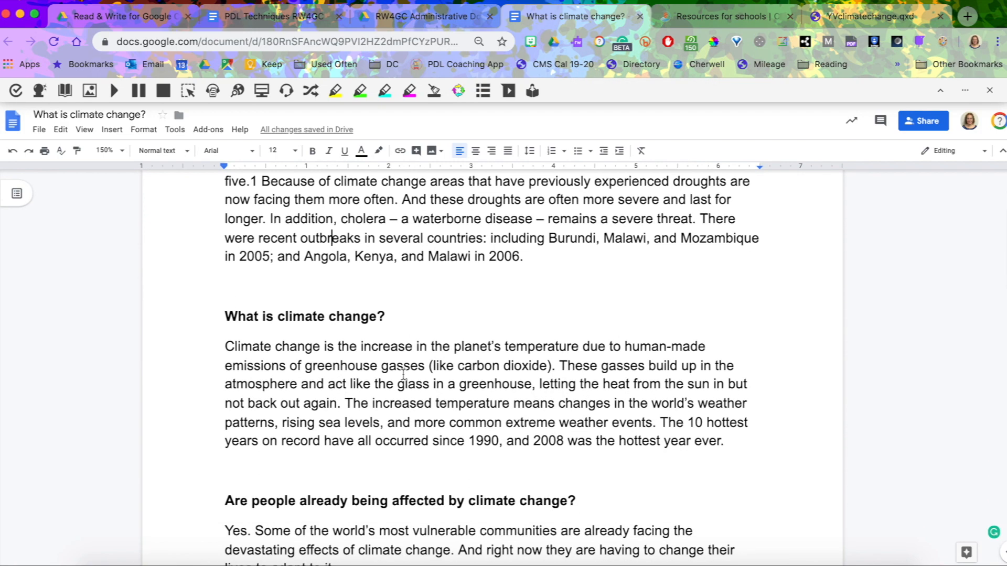
pyautogui.scroll(-2, 402, 374)
pyautogui.scroll(4, 403, 374)
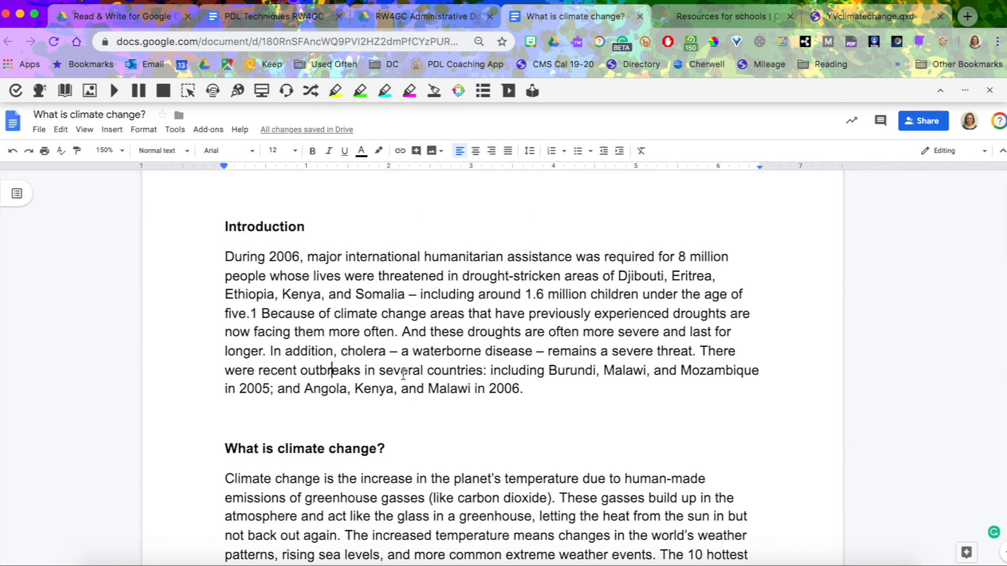
# Highlight the Introduction sentence "And these droughts are often more severe and last for longer." in yellow and "a waterborne disease" in green
pyautogui.click(336, 91)
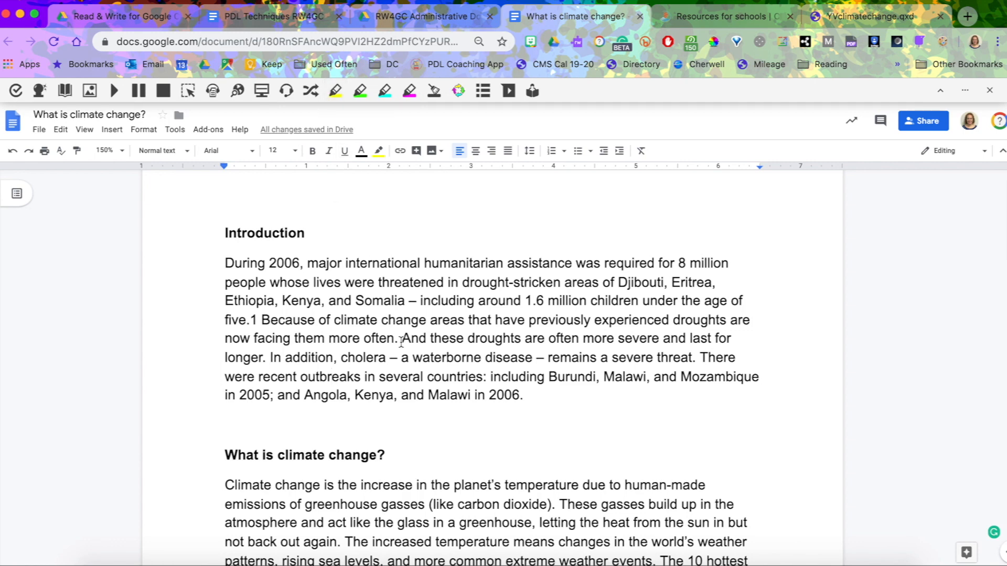
pyautogui.moveTo(406, 338); pyautogui.dragTo(266, 361)
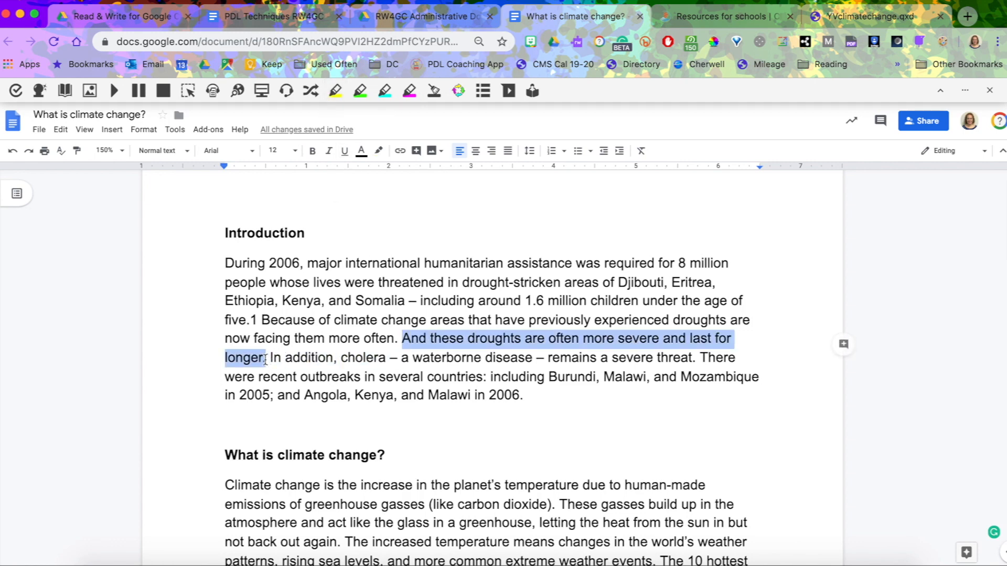
pyautogui.click(334, 93)
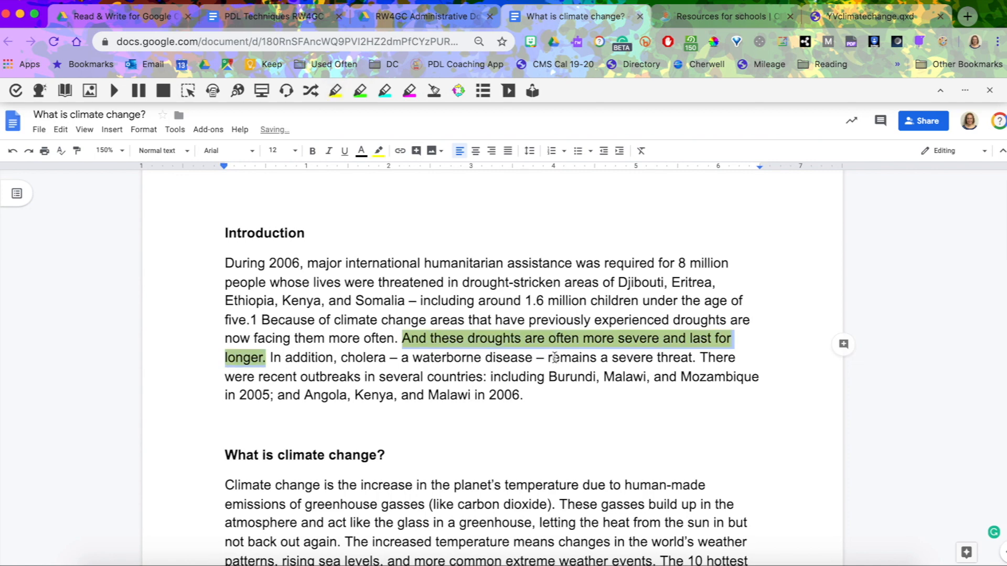
pyautogui.moveTo(402, 358); pyautogui.dragTo(533, 358)
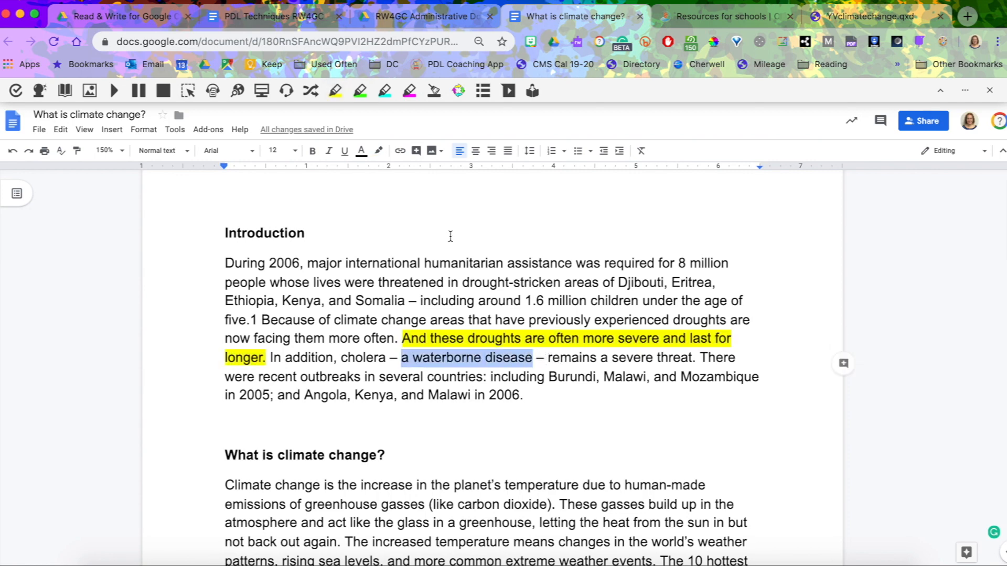
pyautogui.click(360, 91)
# In the "What is climate change?" paragraph, highlight "temperature" in yellow and "gasses" in green
pyautogui.moveTo(505, 484); pyautogui.dragTo(579, 485)
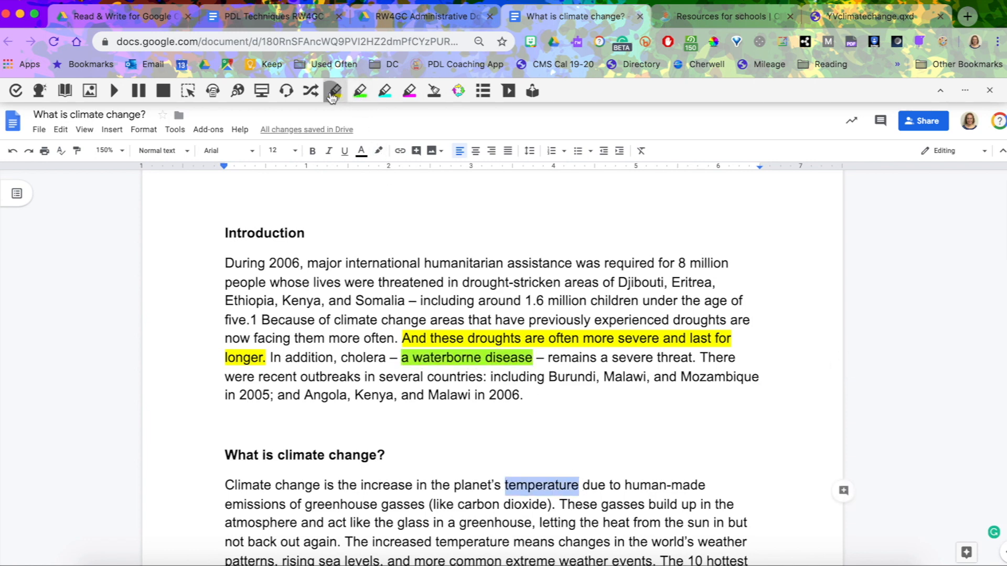
pyautogui.click(362, 97)
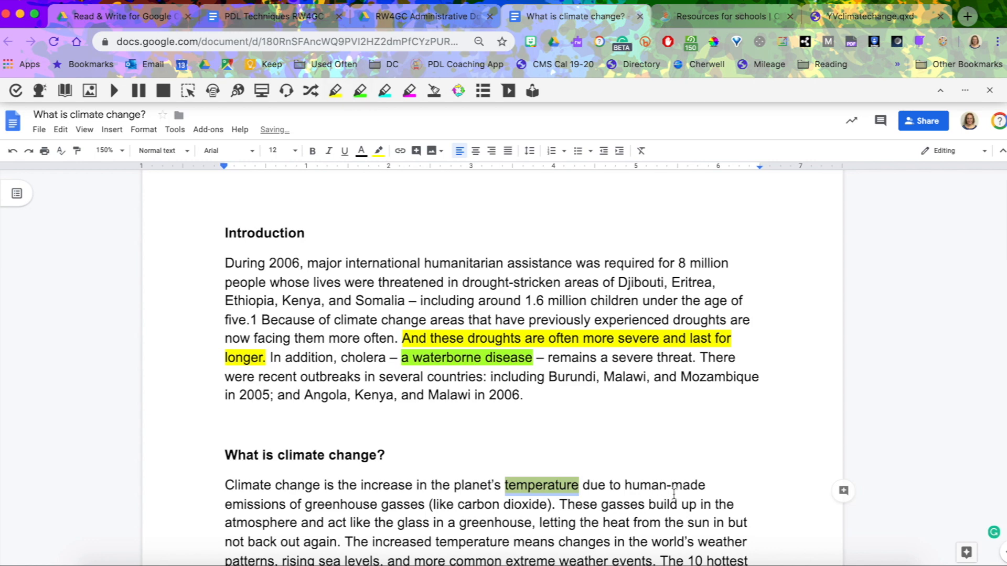
pyautogui.moveTo(601, 504); pyautogui.dragTo(646, 504)
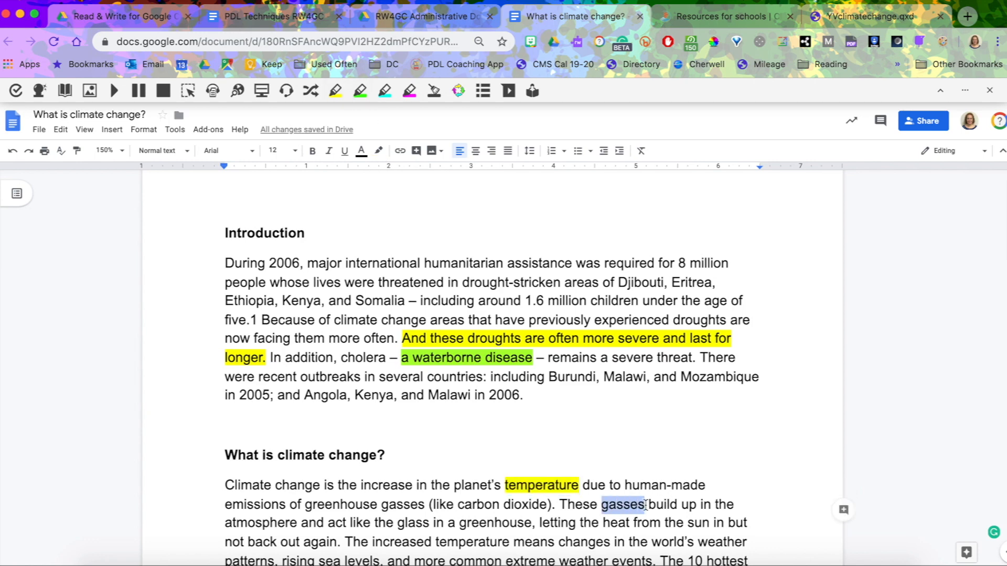
pyautogui.click(360, 94)
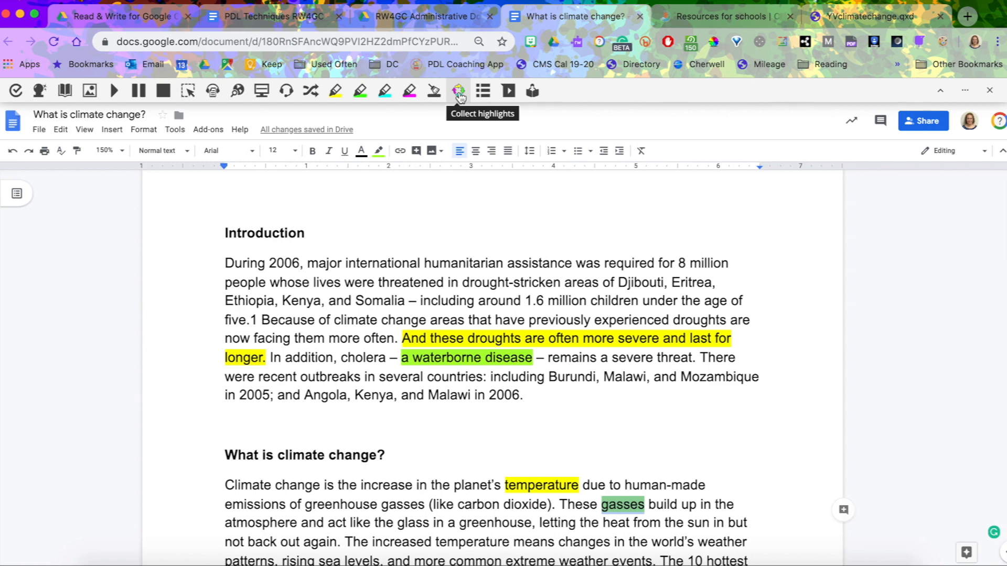
# Collect the highlights of all four colors into a new document, sorted by color
pyautogui.click(459, 92)
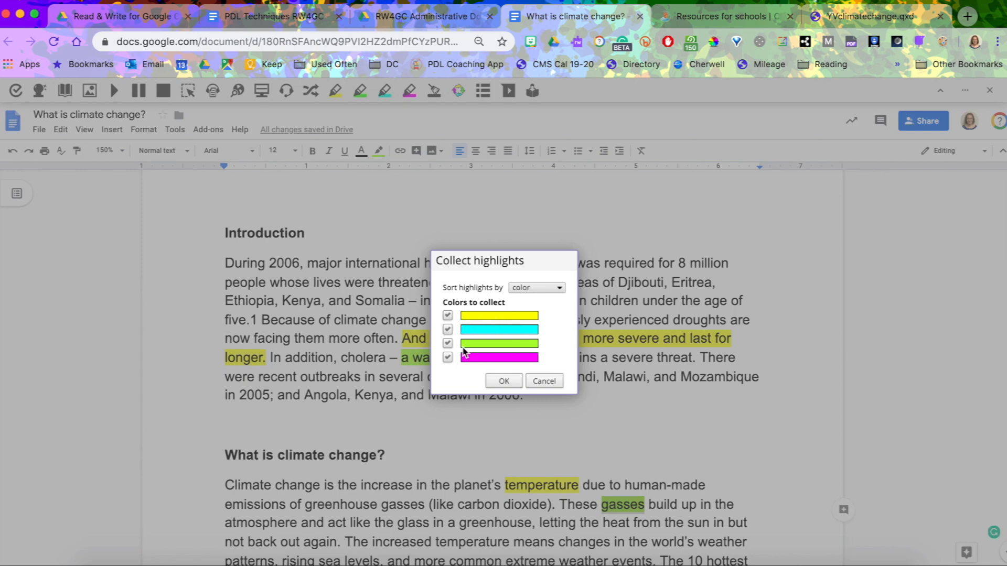
pyautogui.click(529, 289)
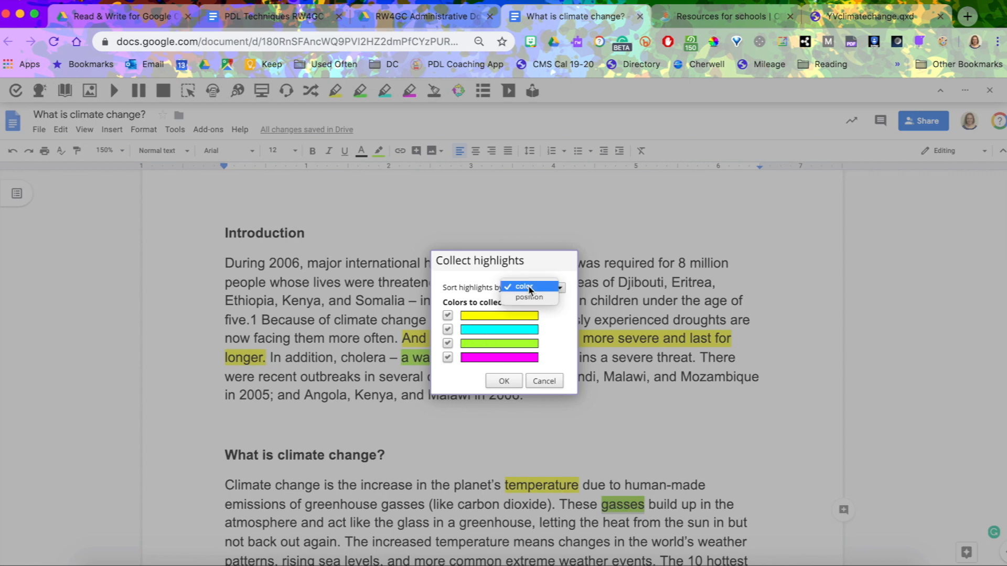
pyautogui.click(528, 298)
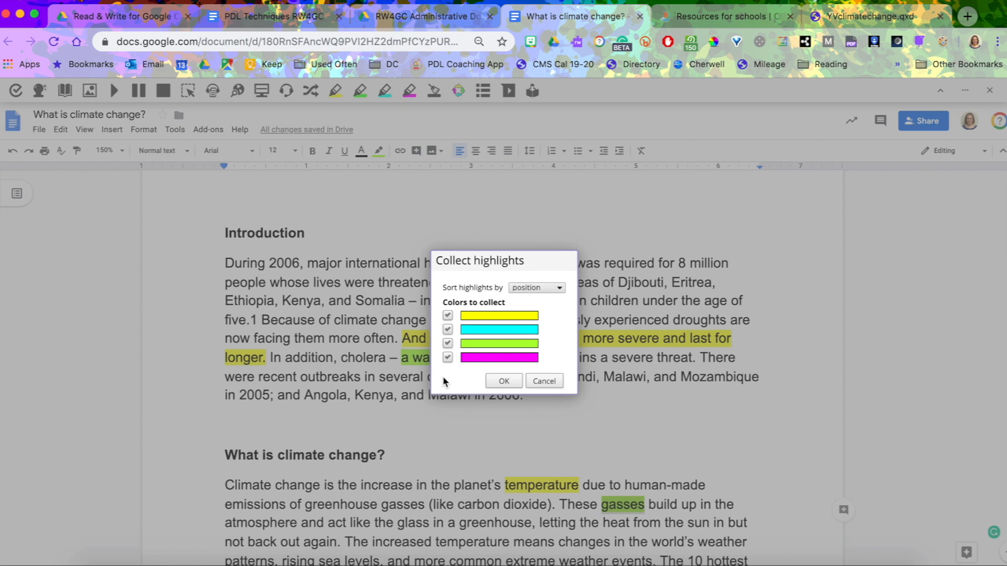
pyautogui.click(519, 288)
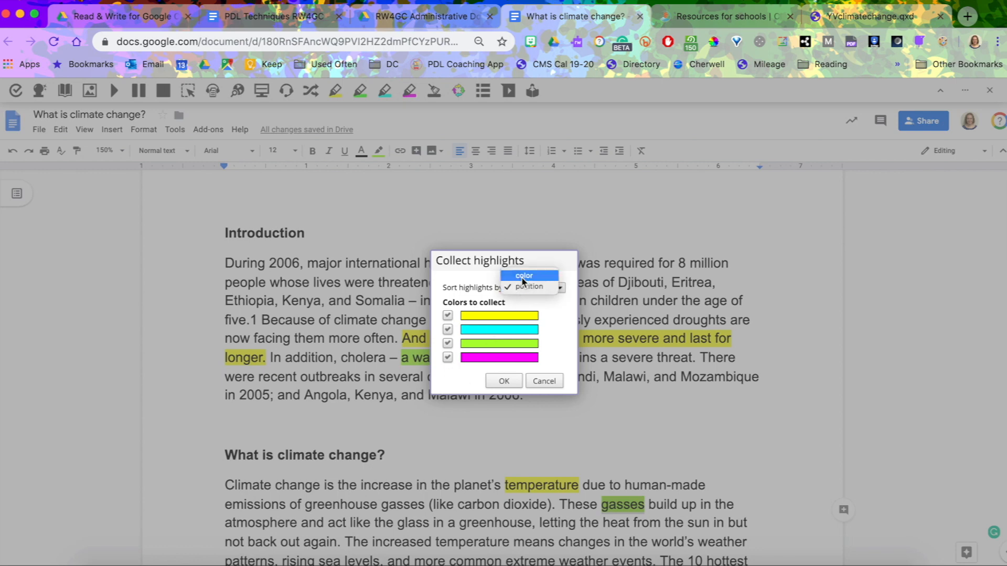
pyautogui.click(523, 277)
pyautogui.click(505, 382)
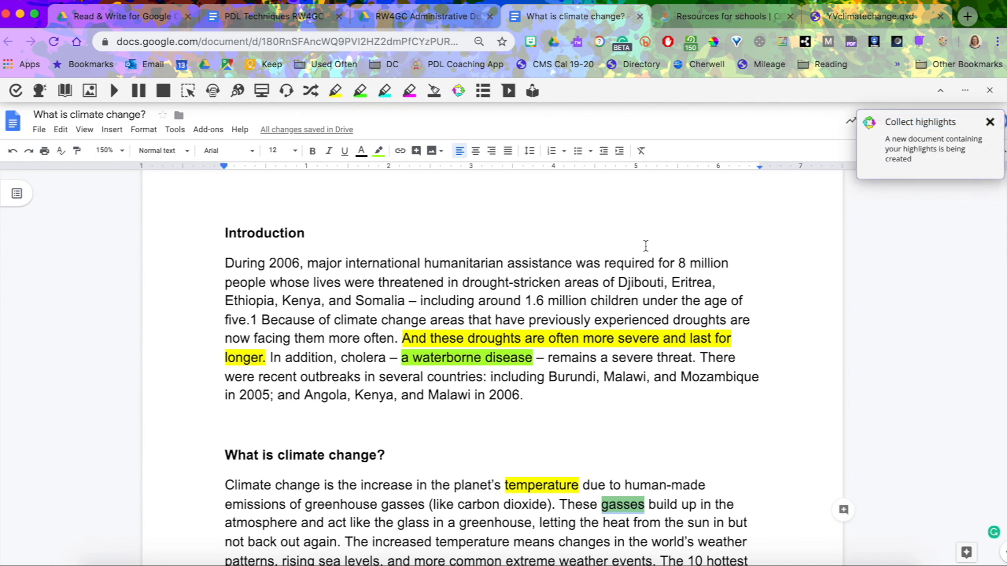